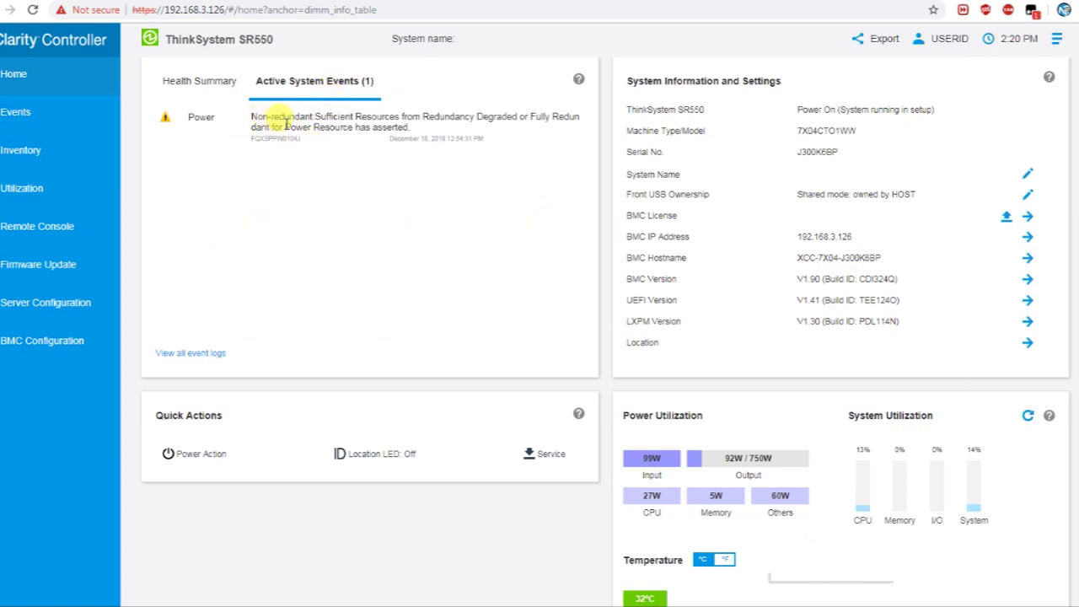
Display the server's health summary, then open the event log and examine its entries
{"action": "left_click", "coordinate": [221, 91]}
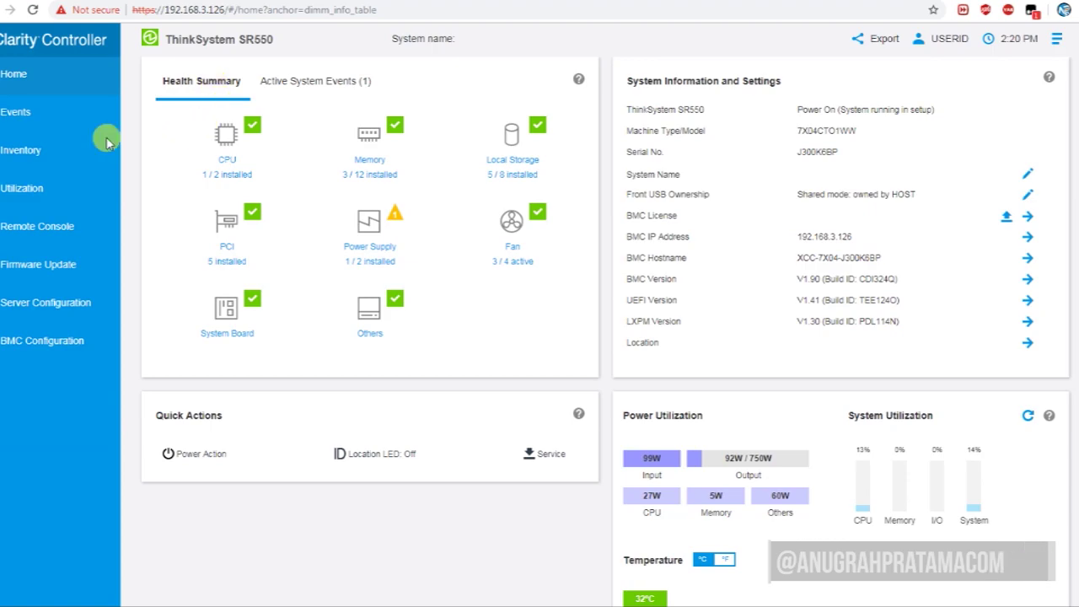
{"action": "left_click", "coordinate": [7, 115]}
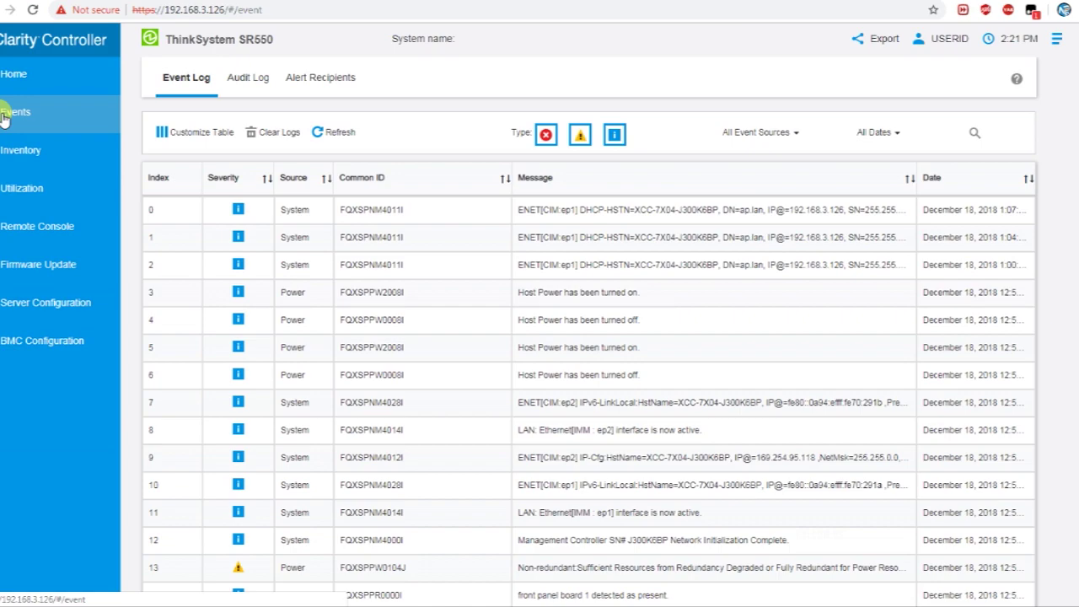
{"action": "scroll", "coordinate": [546, 381], "scroll_direction": "down", "scroll_amount": 3}
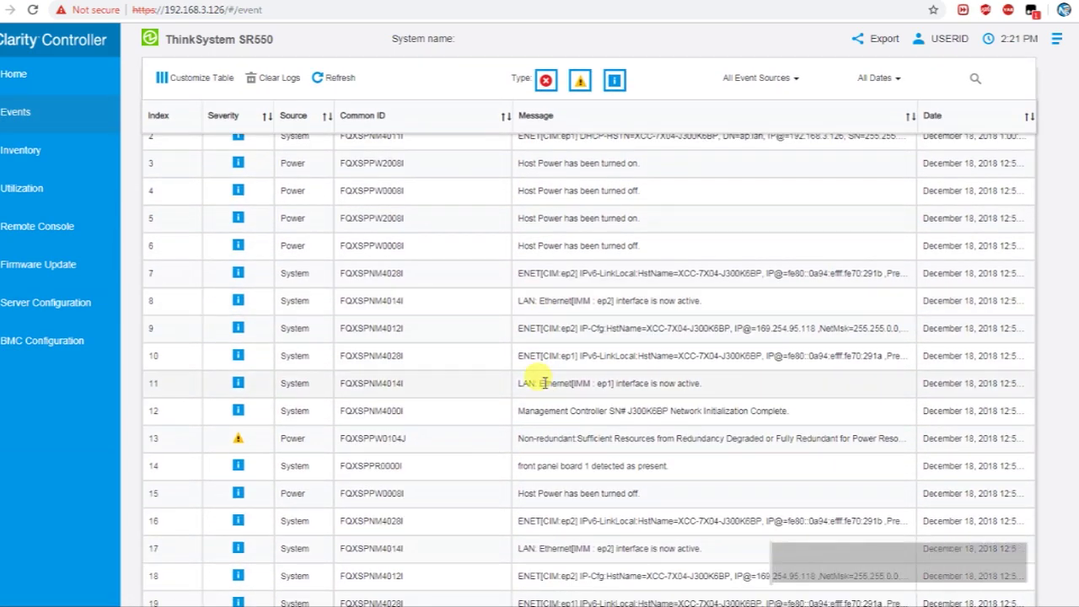
{"action": "scroll", "coordinate": [544, 382], "scroll_direction": "down", "scroll_amount": 1}
{"action": "scroll", "coordinate": [543, 382], "scroll_direction": "down", "scroll_amount": 3}
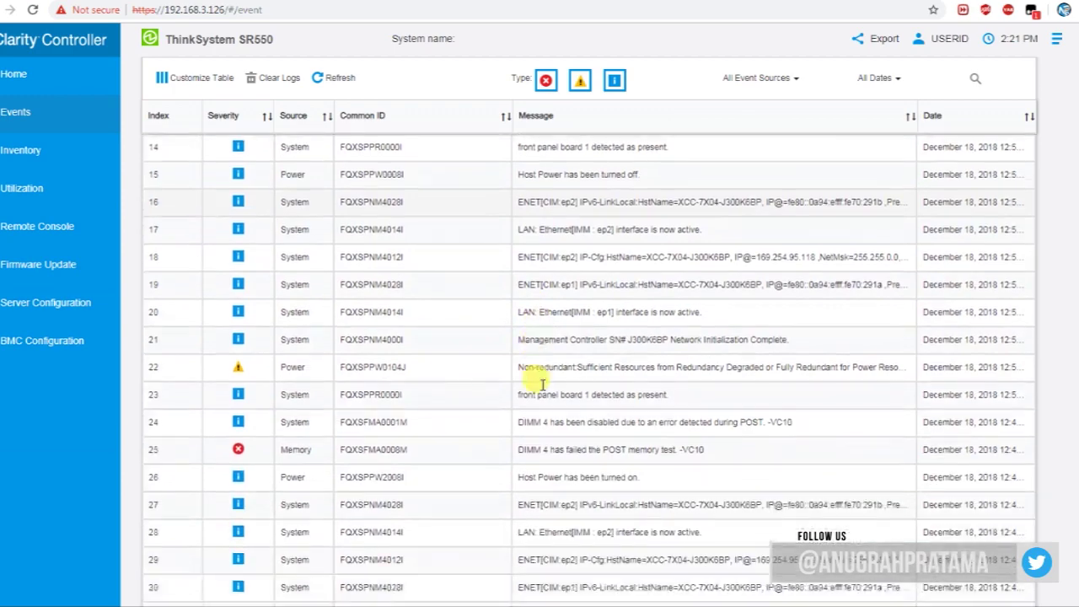
{"action": "scroll", "coordinate": [542, 386], "scroll_direction": "down", "scroll_amount": 1}
{"action": "scroll", "coordinate": [542, 386], "scroll_direction": "down", "scroll_amount": 1}
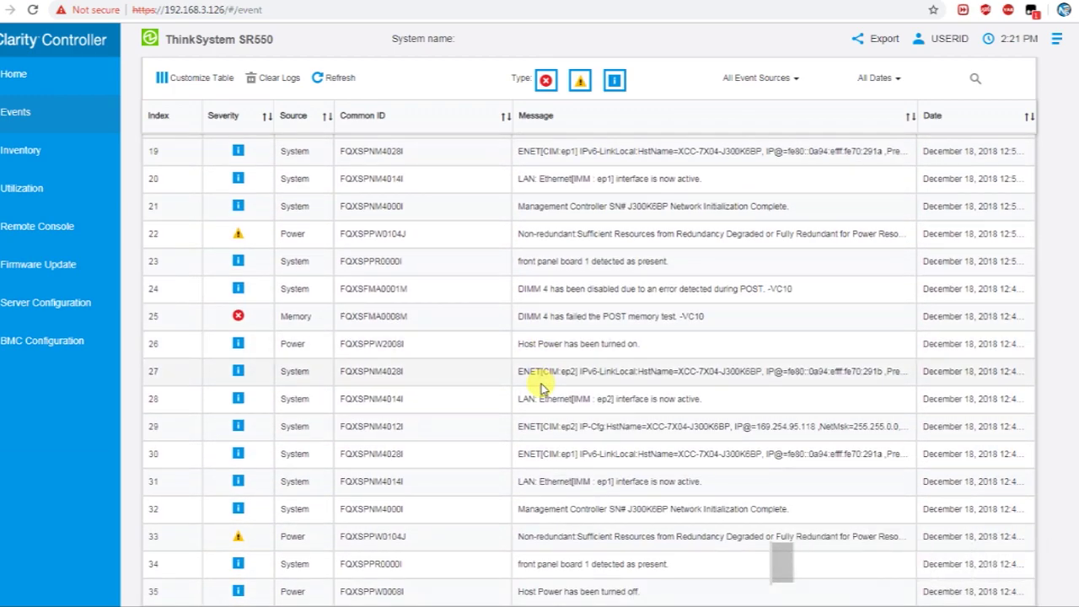
Examine the server's hardware inventory from CPU, memory and storage through to the system firmware
{"action": "left_click", "coordinate": [46, 155]}
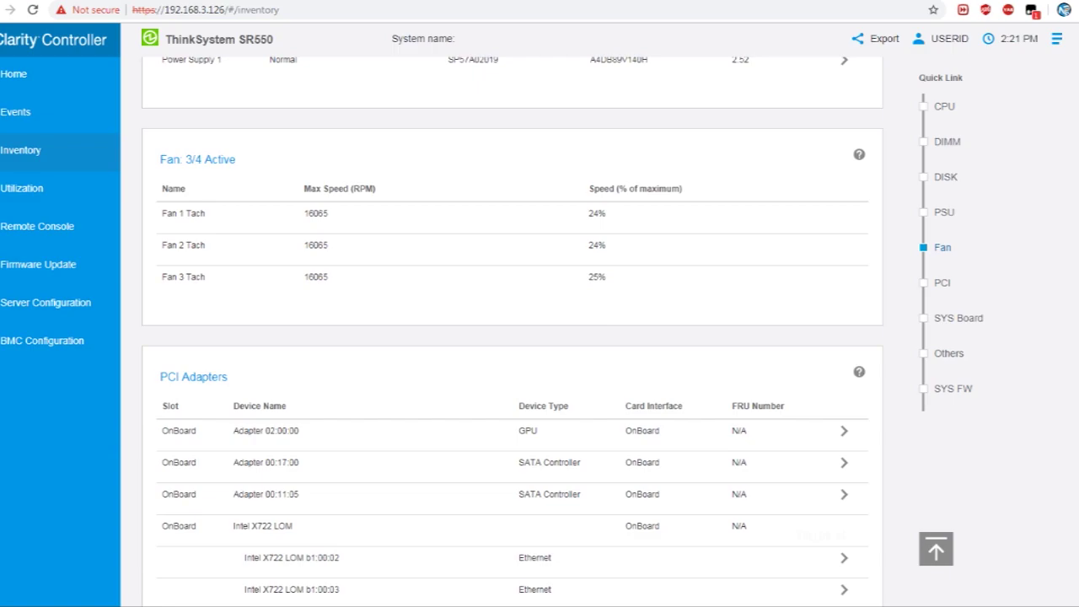
{"action": "scroll", "coordinate": [511, 337], "scroll_direction": "up", "scroll_amount": 15}
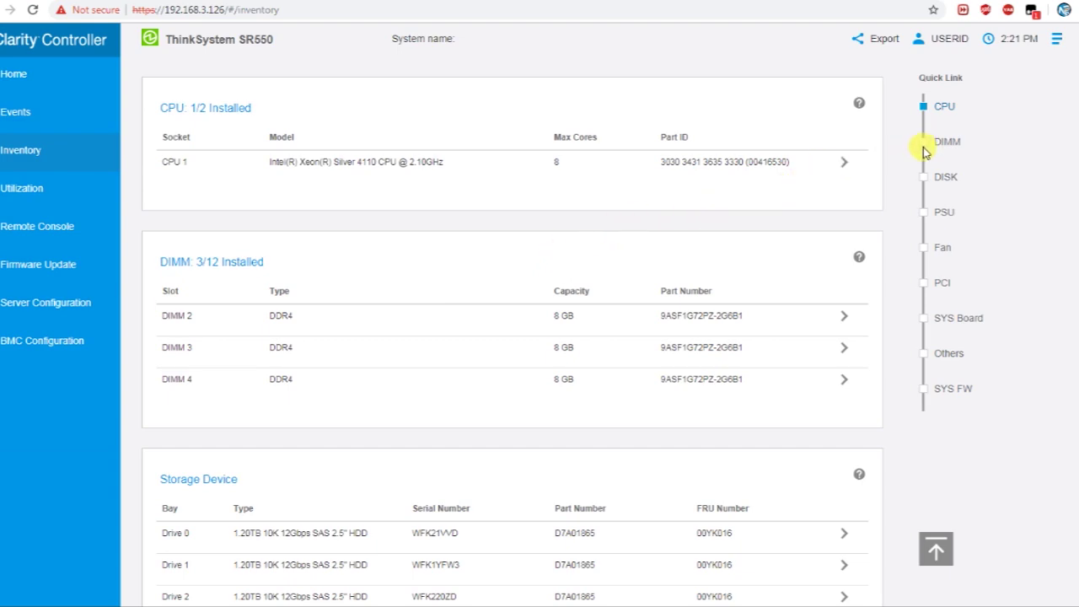
{"action": "scroll", "coordinate": [944, 168], "scroll_direction": "down", "scroll_amount": 3}
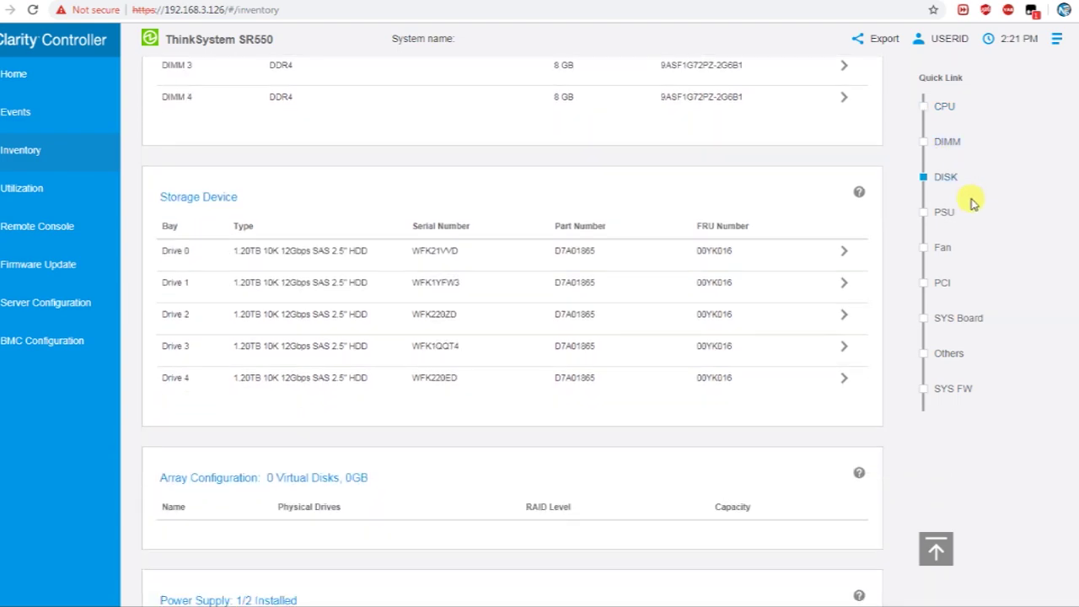
{"action": "scroll", "coordinate": [973, 203], "scroll_direction": "down", "scroll_amount": 2}
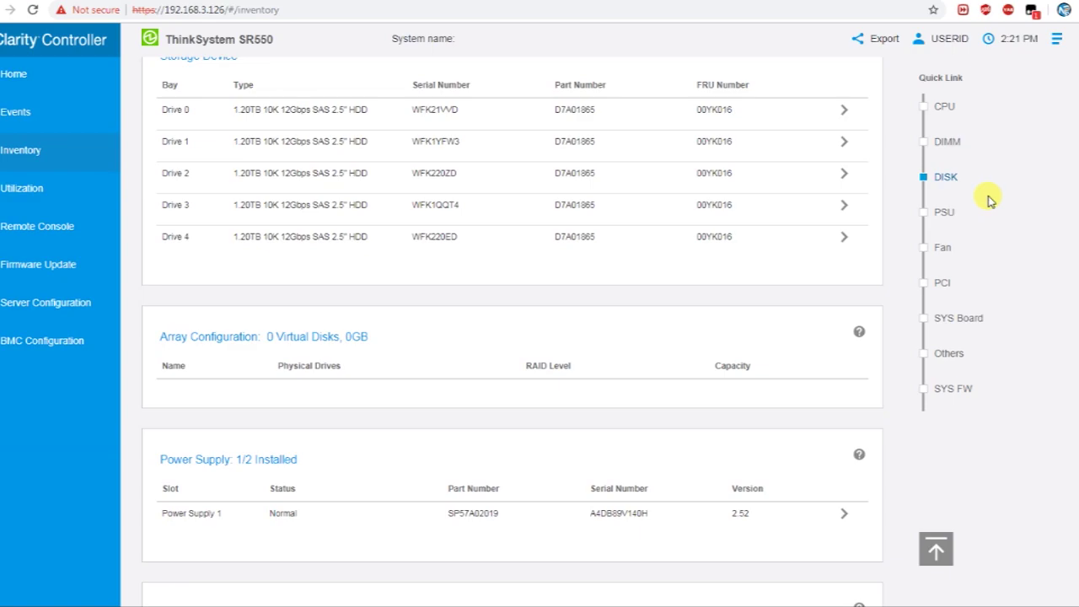
{"action": "scroll", "coordinate": [990, 200], "scroll_direction": "down", "scroll_amount": 3}
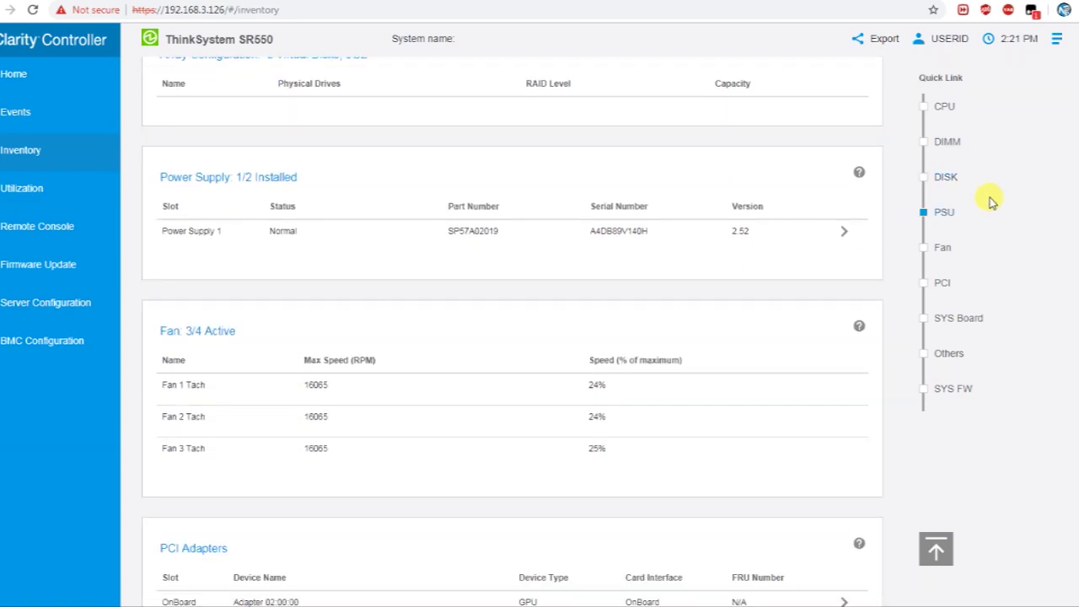
{"action": "scroll", "coordinate": [990, 202], "scroll_direction": "down", "scroll_amount": 2}
{"action": "scroll", "coordinate": [992, 202], "scroll_direction": "down", "scroll_amount": 1}
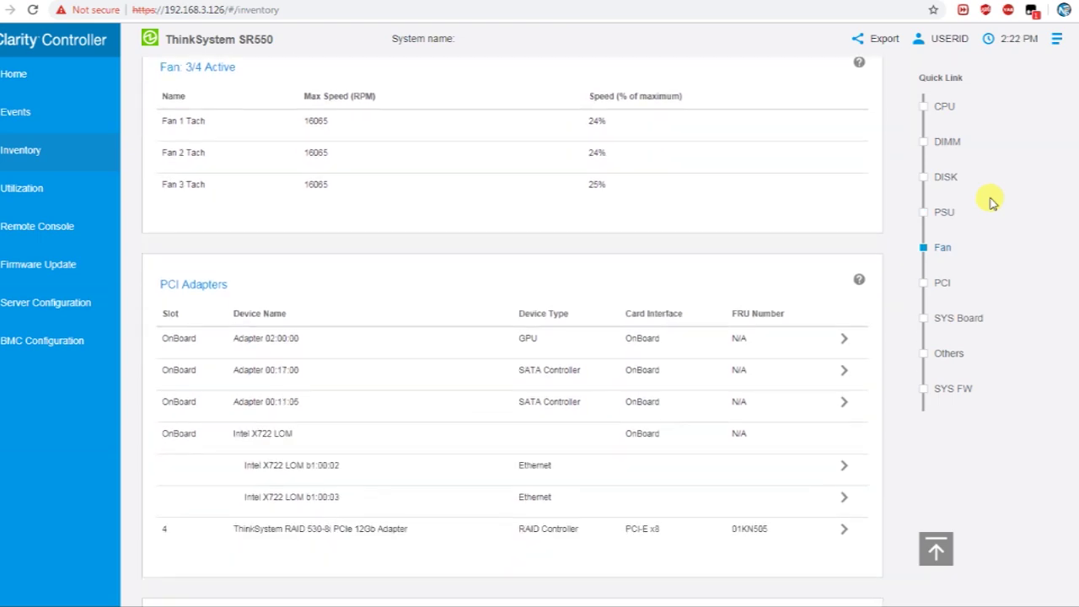
{"action": "scroll", "coordinate": [990, 203], "scroll_direction": "down", "scroll_amount": 2}
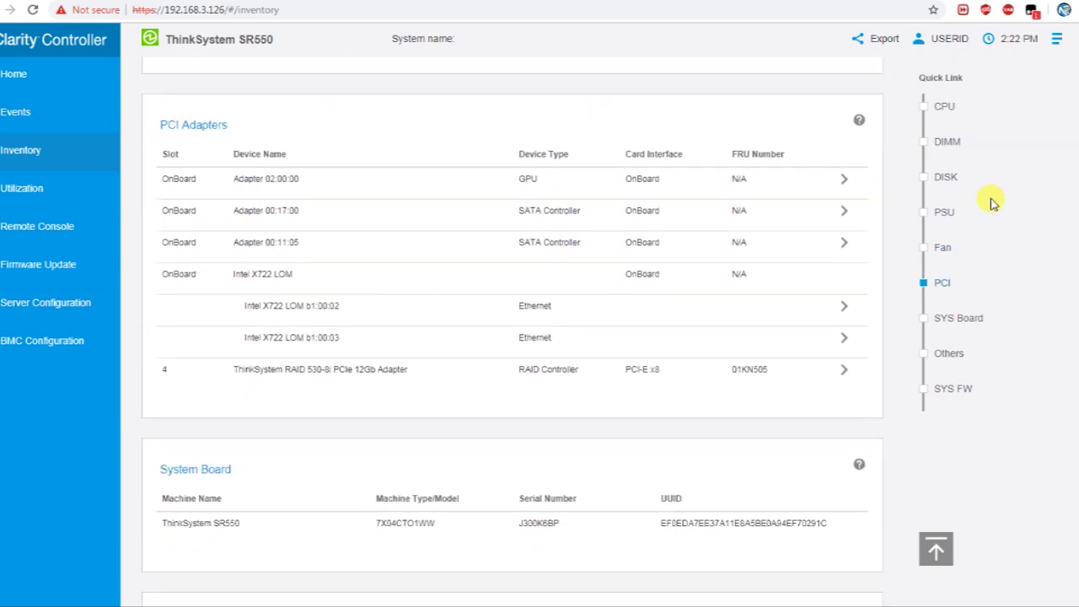
{"action": "scroll", "coordinate": [991, 202], "scroll_direction": "down", "scroll_amount": 2}
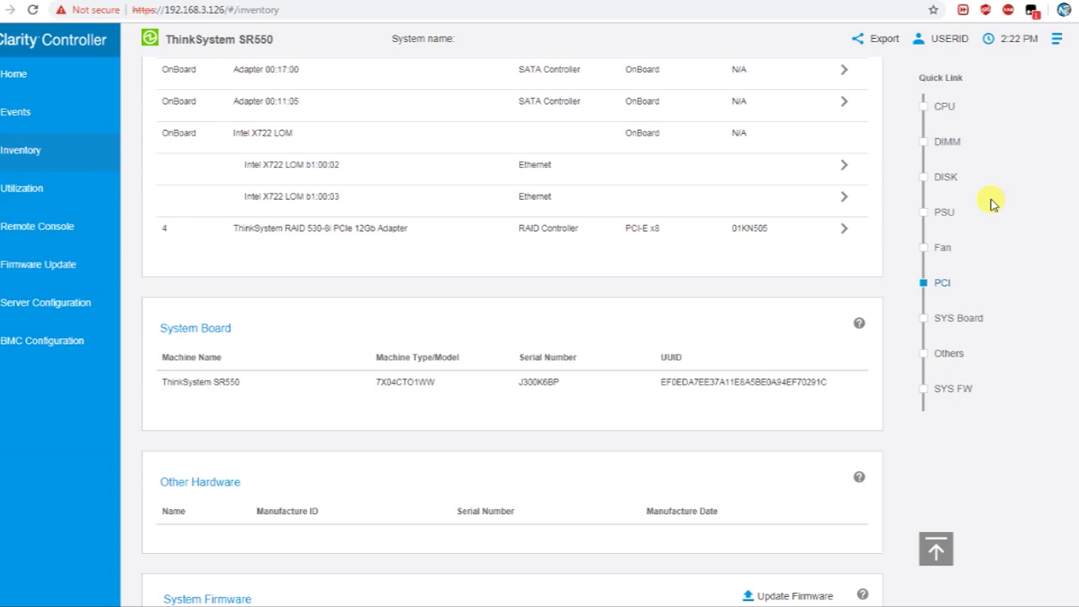
{"action": "scroll", "coordinate": [992, 204], "scroll_direction": "down", "scroll_amount": 3}
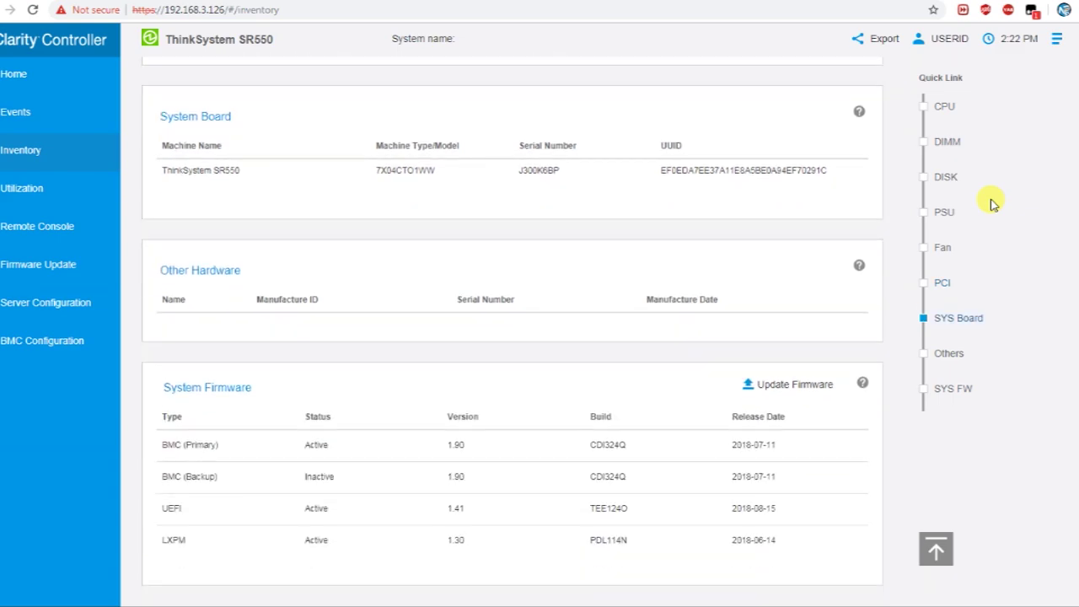
{"action": "scroll", "coordinate": [992, 204], "scroll_direction": "down", "scroll_amount": 4}
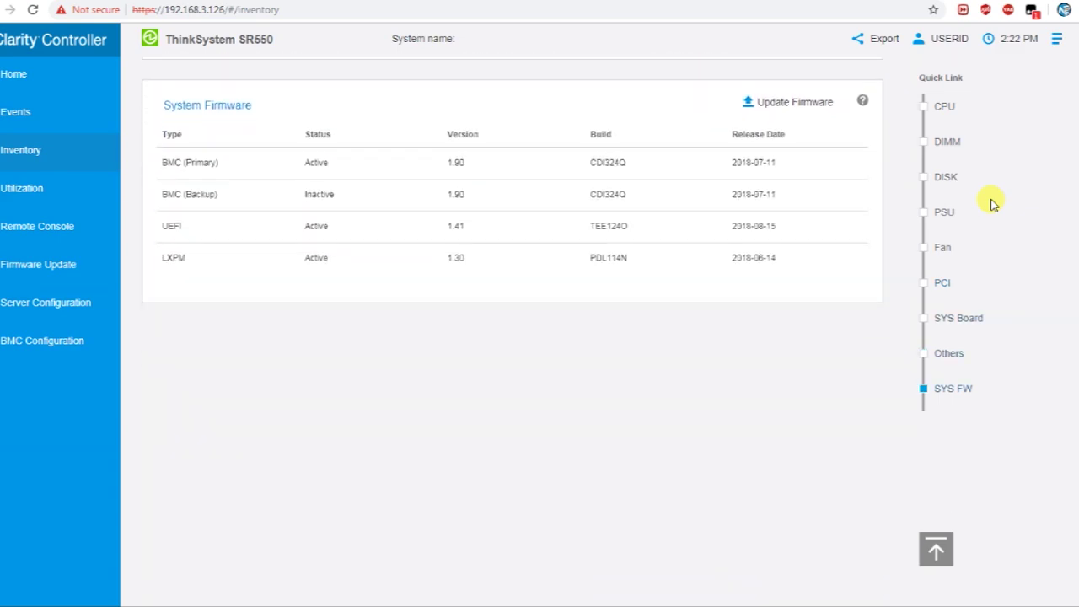
View the server's utilization readings in table form and return to the graphic view
{"action": "left_click", "coordinate": [31, 187]}
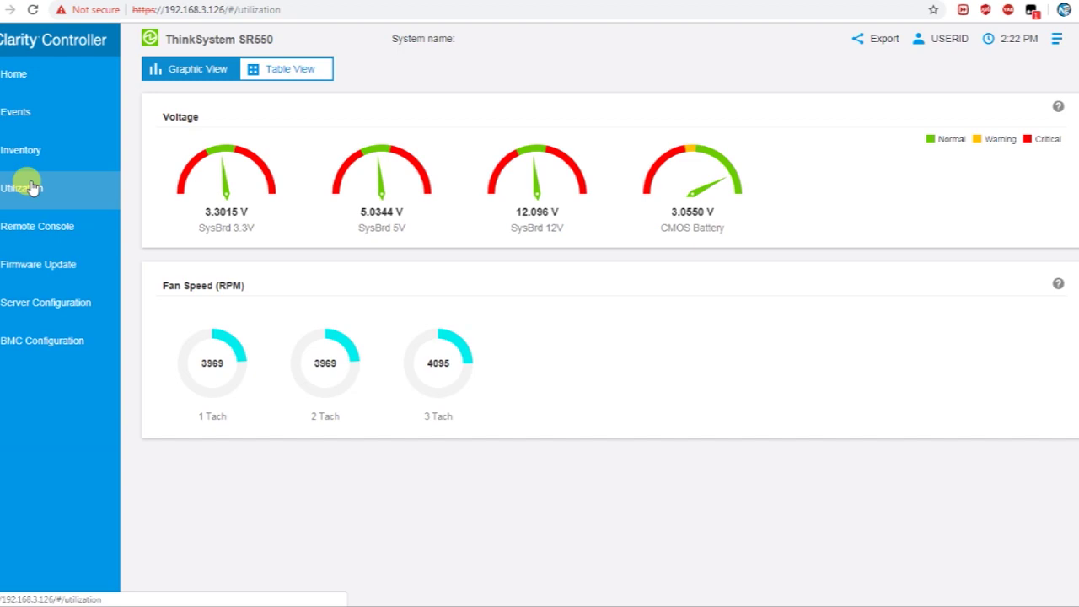
{"action": "left_click", "coordinate": [295, 73]}
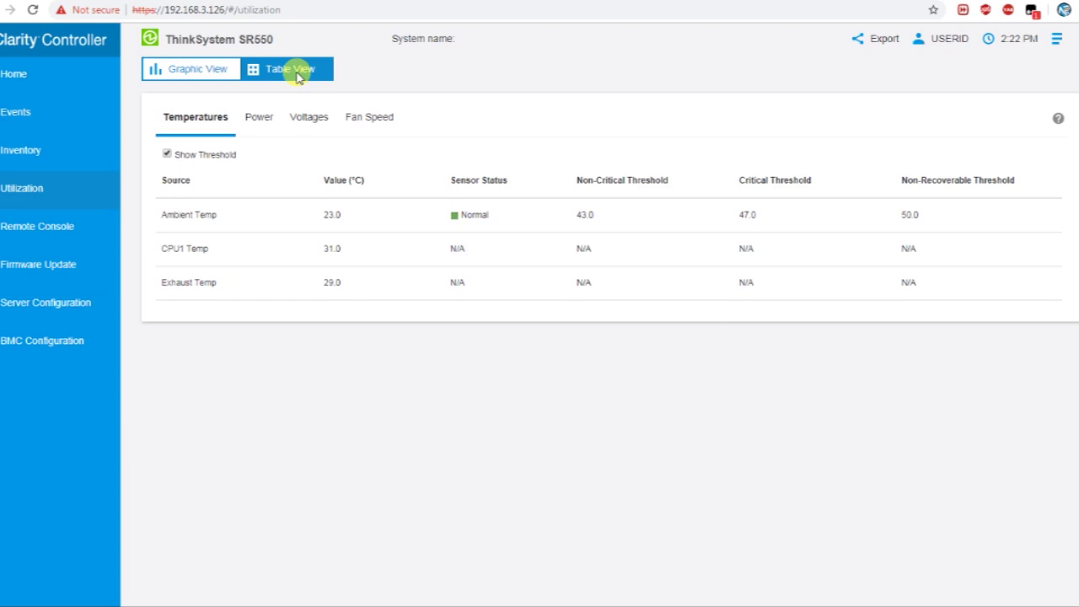
{"action": "left_click", "coordinate": [178, 69]}
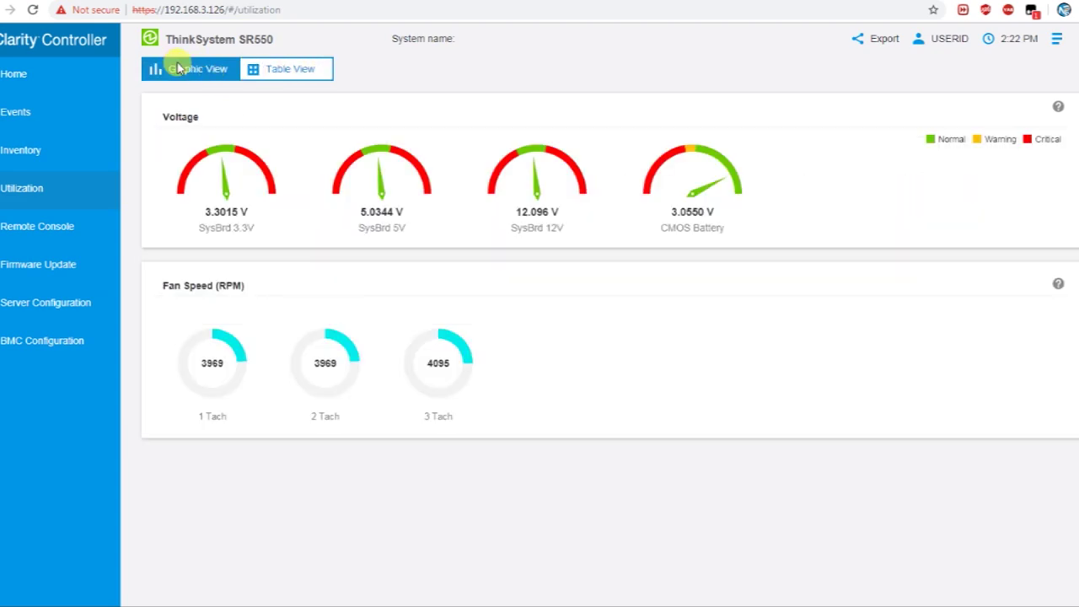
Look through the remote console, firmware update and server adapter status pages
{"action": "left_click", "coordinate": [37, 232]}
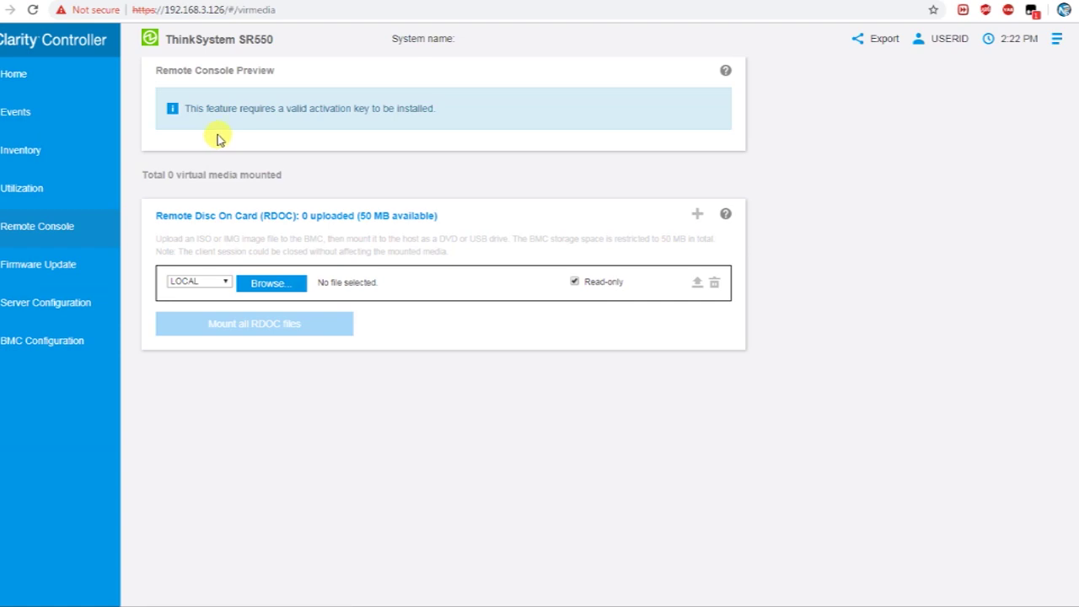
{"action": "left_click", "coordinate": [42, 264]}
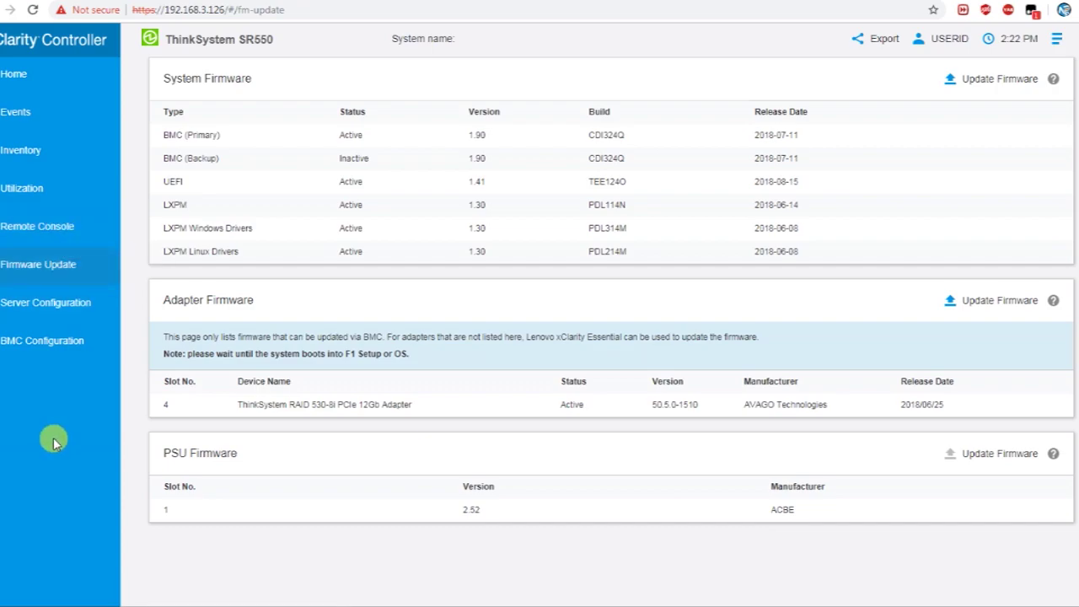
{"action": "left_click", "coordinate": [35, 309]}
{"action": "left_click", "coordinate": [25, 344]}
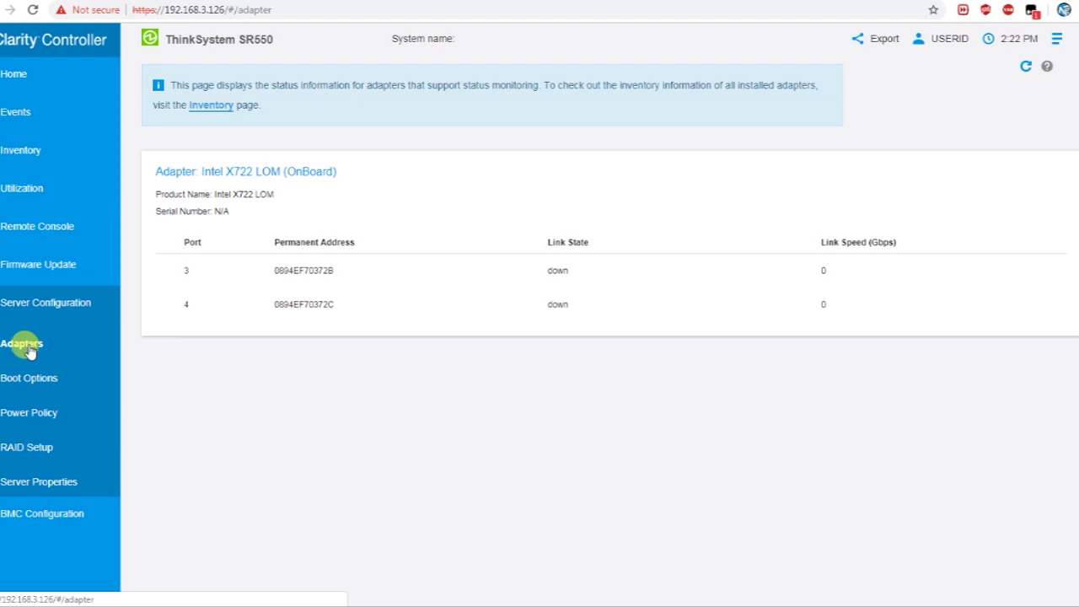
In the boot options, move Hard Disk from the configured boot order back to the available devices and apply the change
{"action": "left_click", "coordinate": [27, 381]}
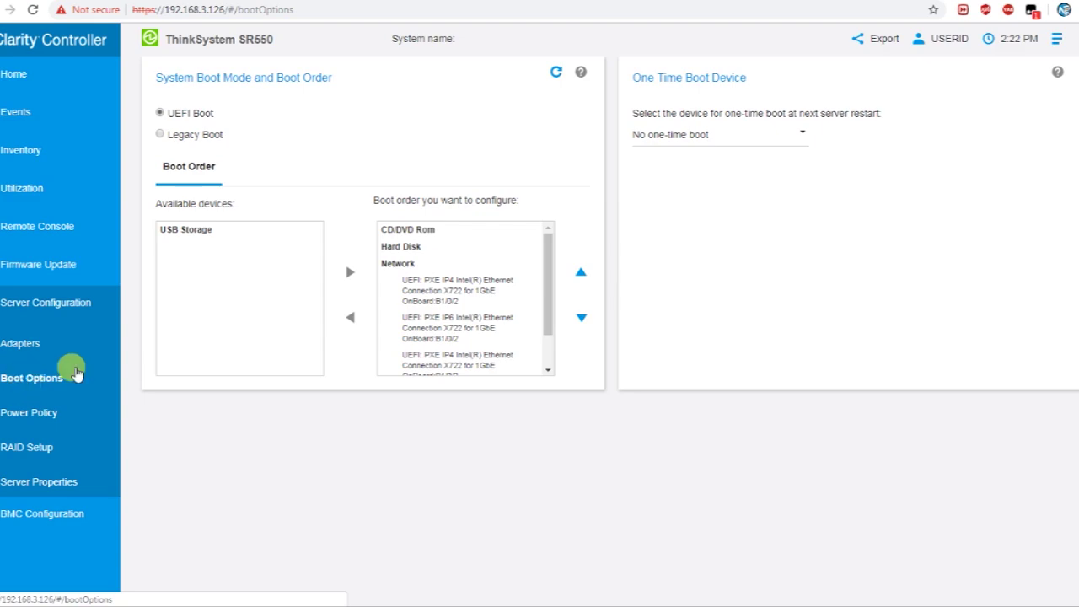
{"action": "left_click", "coordinate": [581, 274]}
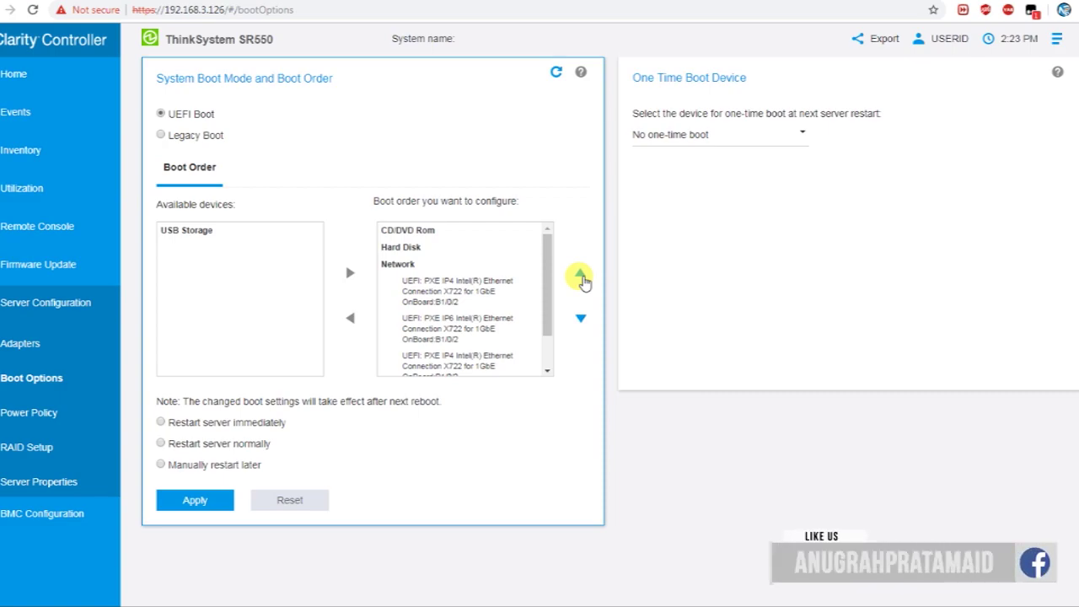
{"action": "left_click", "coordinate": [417, 233]}
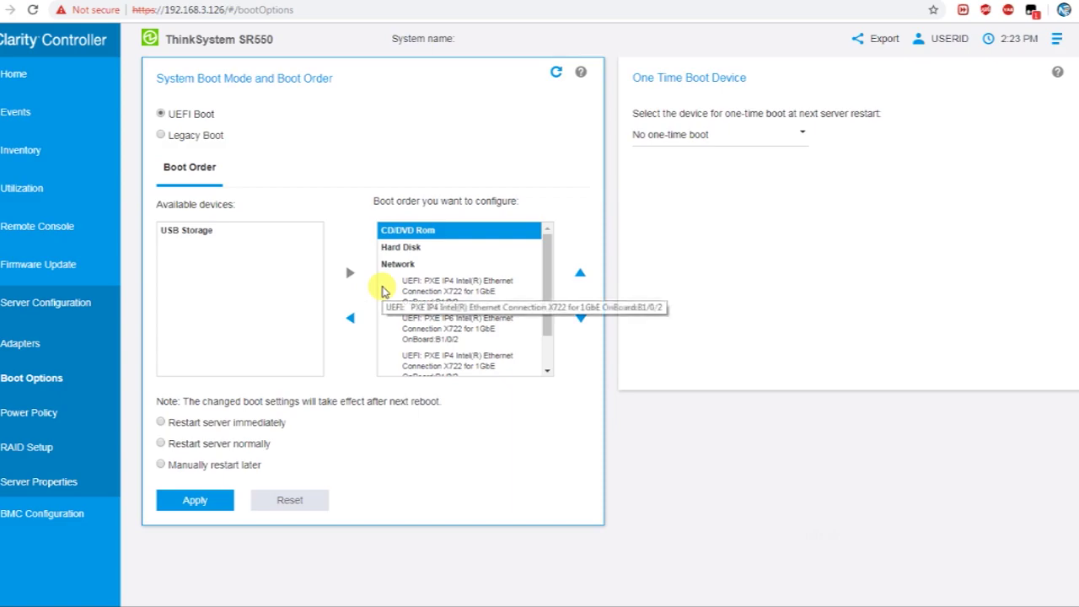
{"action": "left_click", "coordinate": [402, 250]}
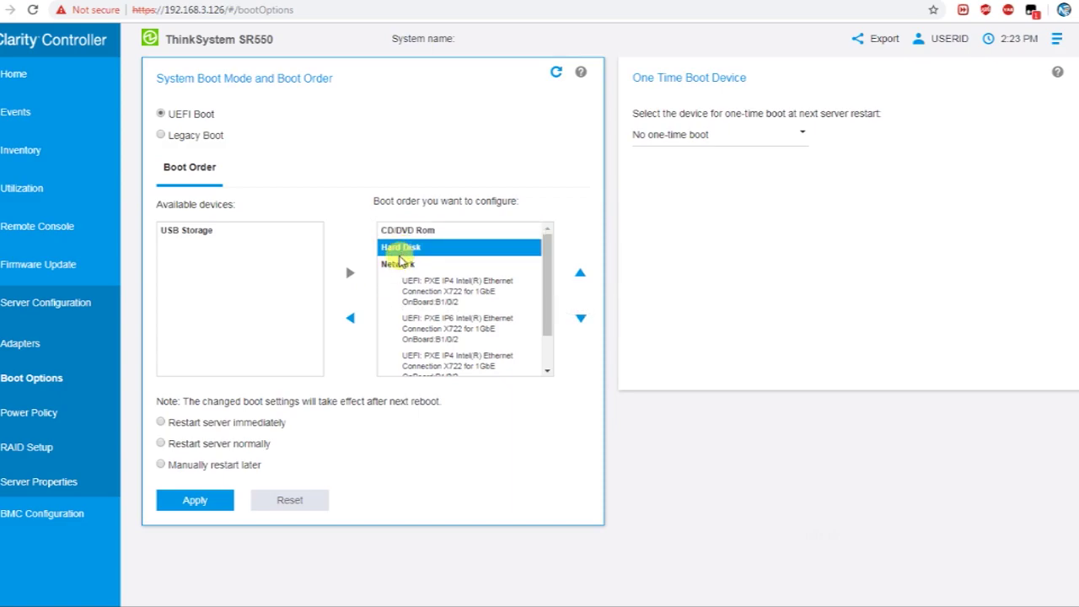
{"action": "left_click_drag", "start_coordinate": [408, 250], "coordinate": [405, 289]}
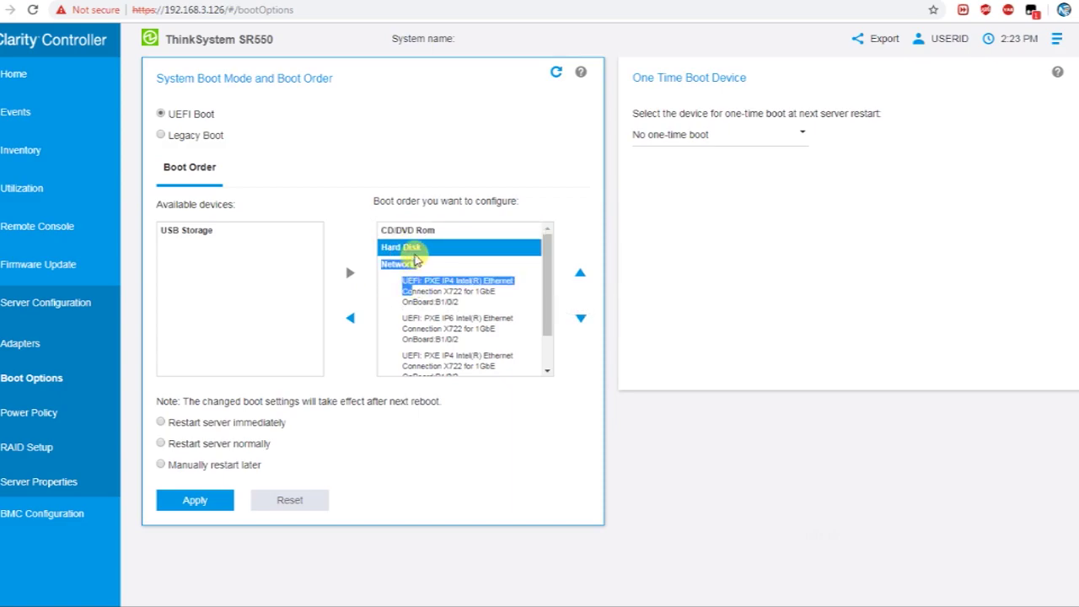
{"action": "left_click", "coordinate": [412, 251]}
{"action": "left_click", "coordinate": [412, 250]}
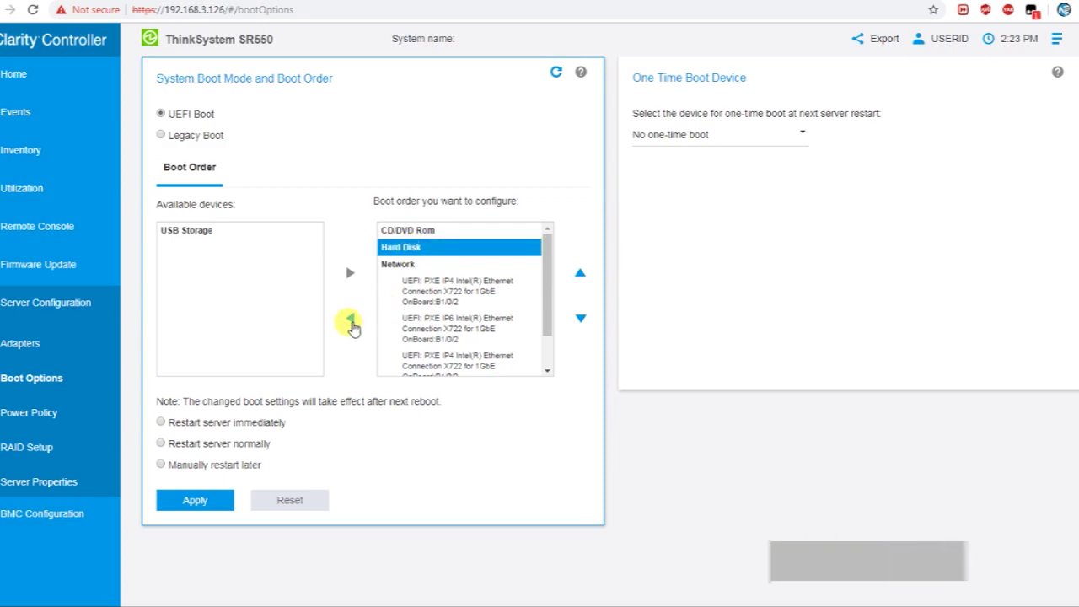
{"action": "left_click", "coordinate": [351, 320]}
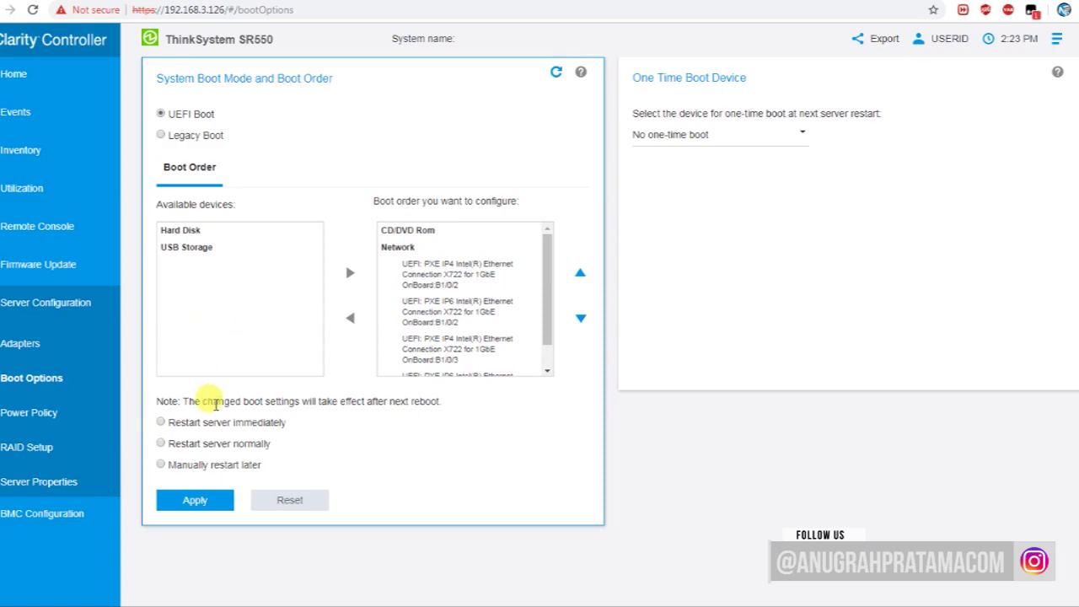
{"action": "left_click", "coordinate": [205, 500]}
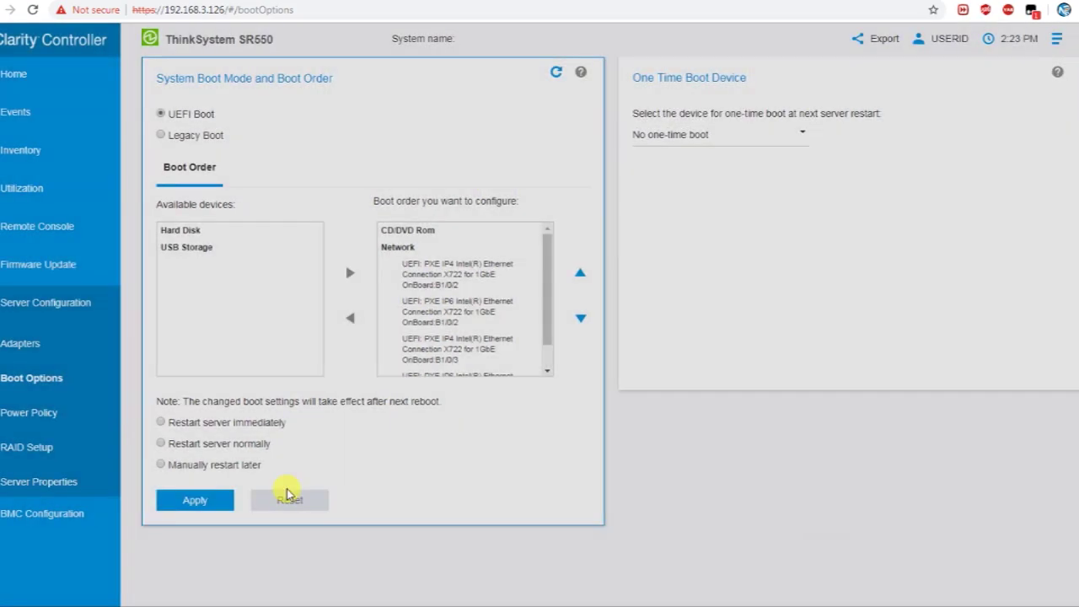
Look through the server's power policy, RAID setup and server properties pages
{"action": "left_click", "coordinate": [36, 415]}
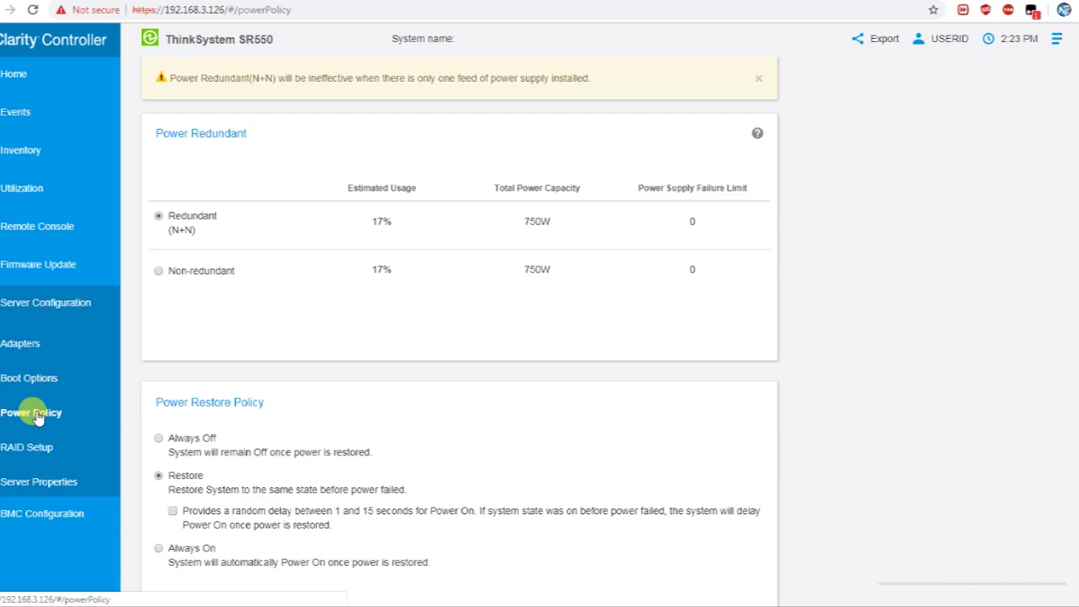
{"action": "left_click", "coordinate": [27, 451]}
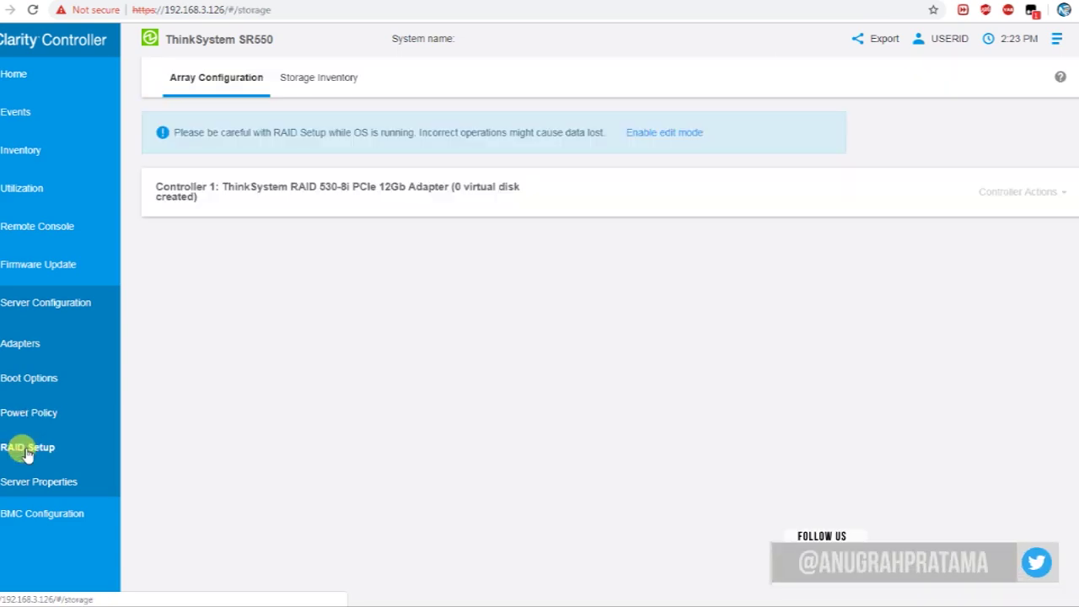
{"action": "left_click", "coordinate": [32, 483]}
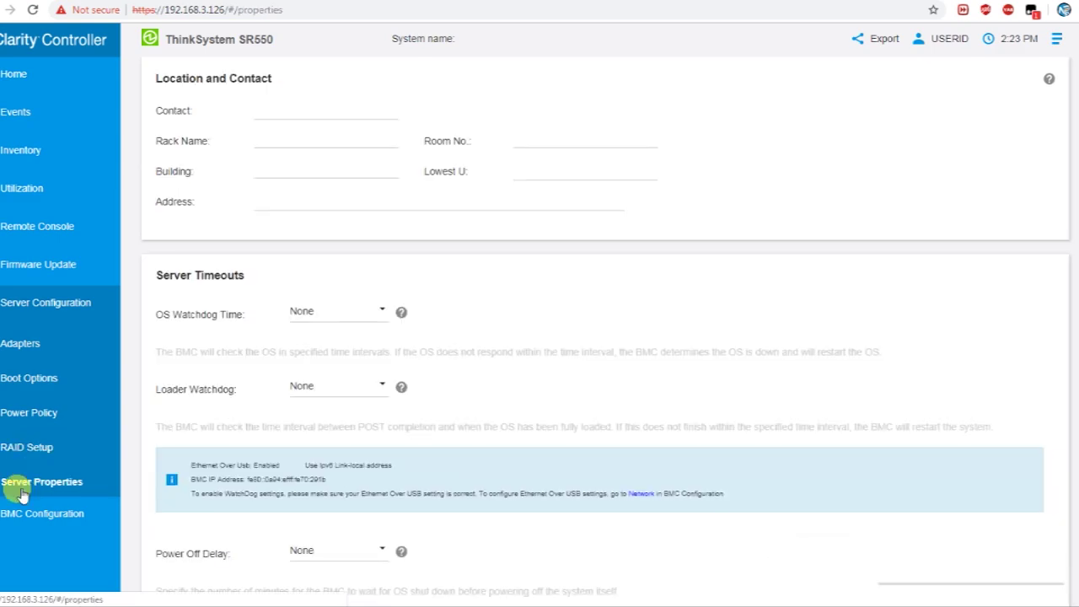
View the BMC configuration's backup and restore options and its license management page
{"action": "left_click", "coordinate": [23, 514]}
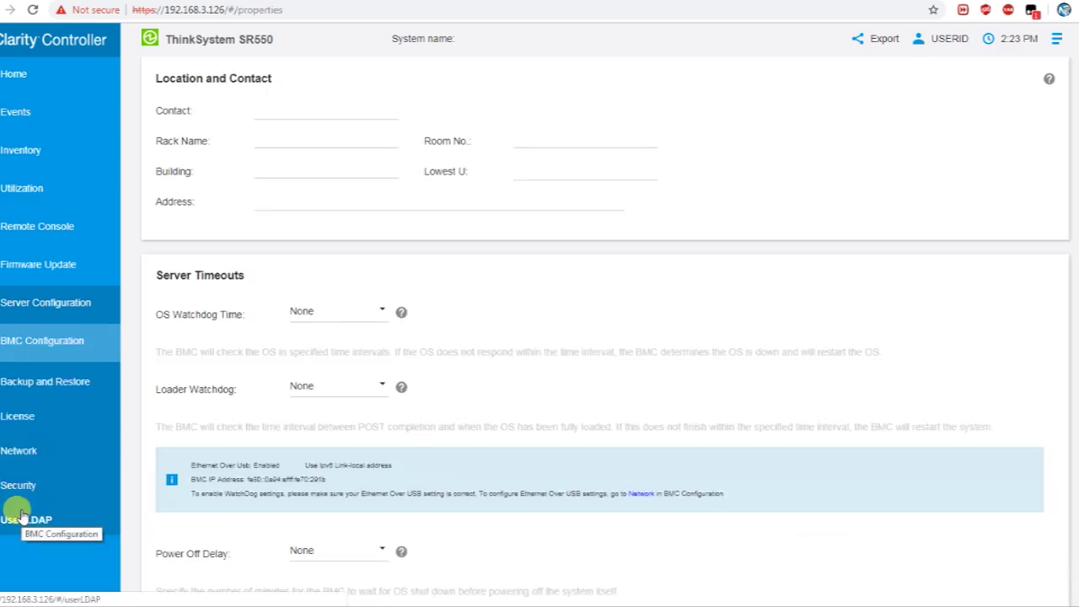
{"action": "left_click", "coordinate": [53, 383]}
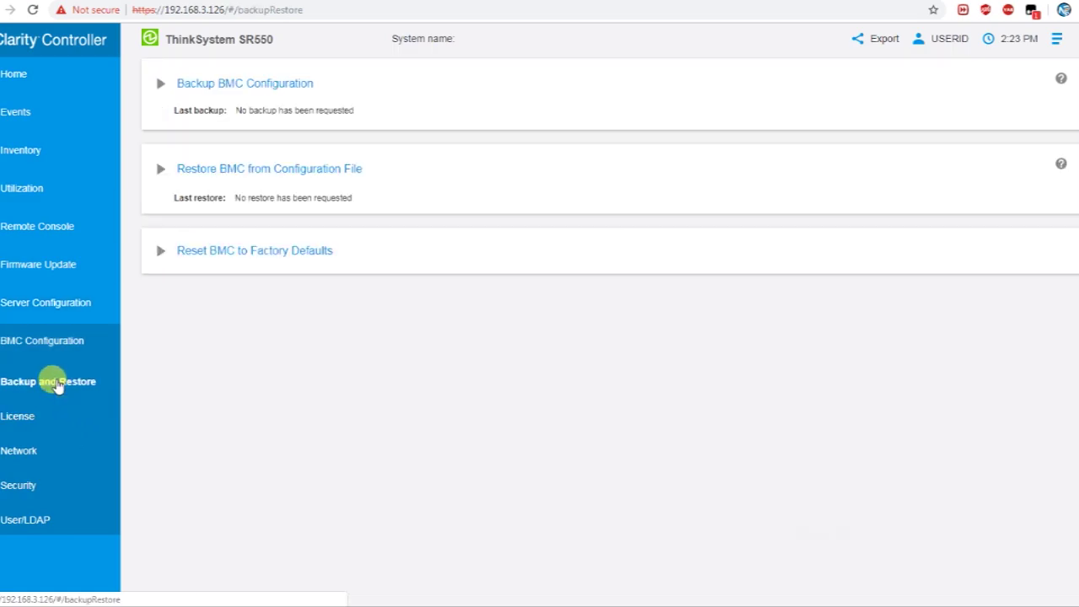
{"action": "left_click", "coordinate": [50, 415]}
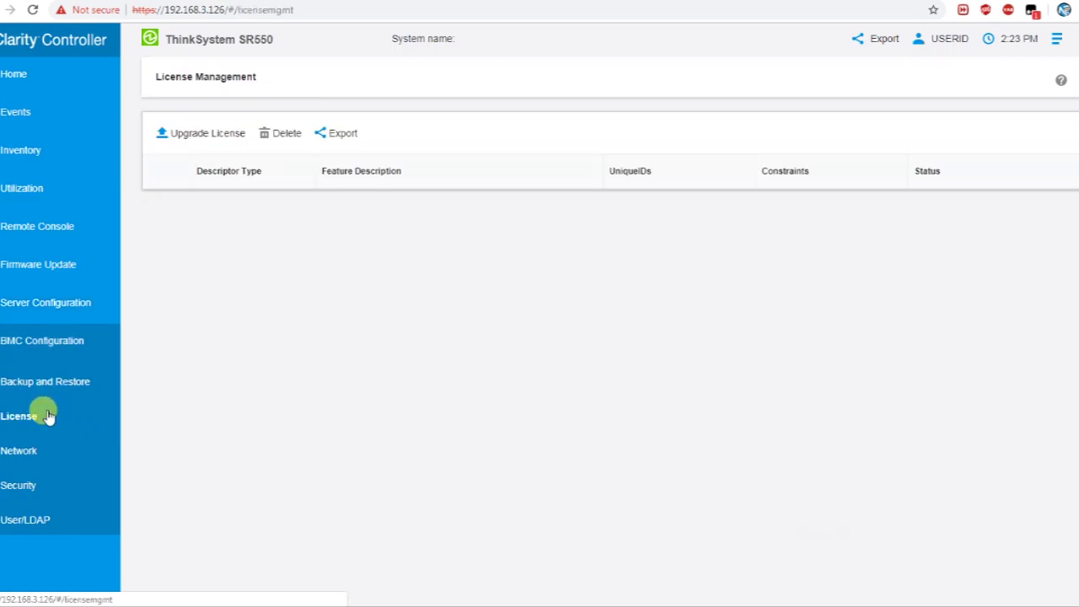
Look through the BMC's network settings, from the Ethernet configuration down to the front panel USB port management
{"action": "left_click", "coordinate": [21, 454]}
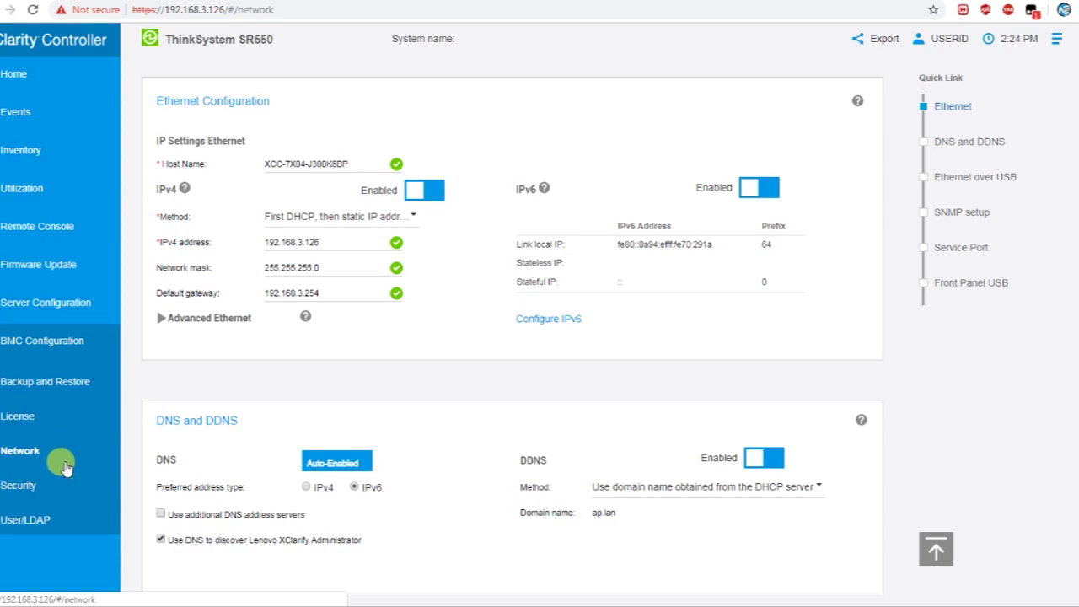
{"action": "left_click", "coordinate": [33, 492]}
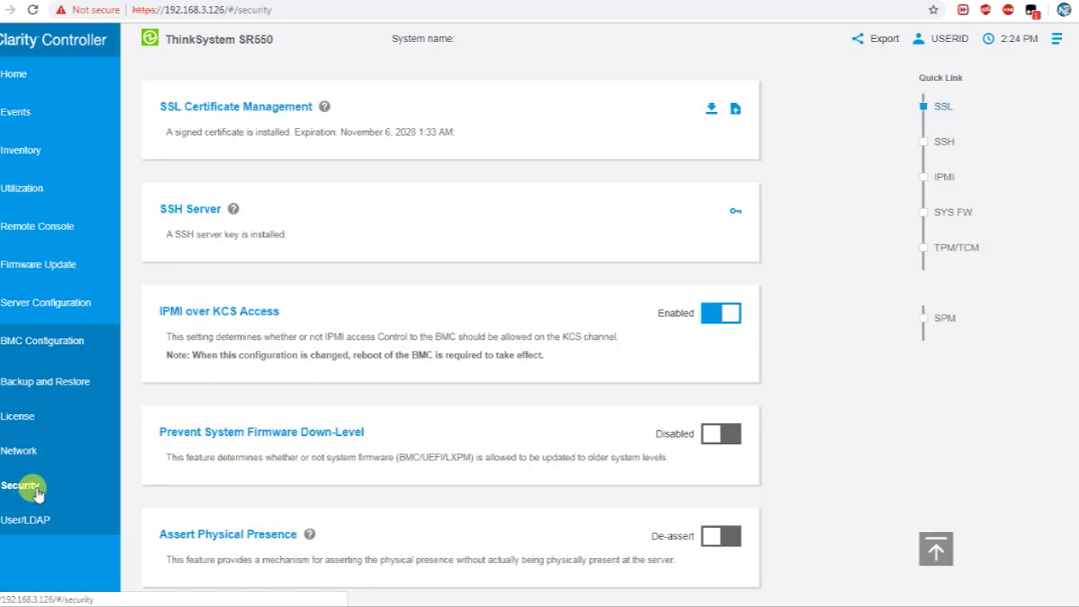
{"action": "left_click", "coordinate": [28, 455]}
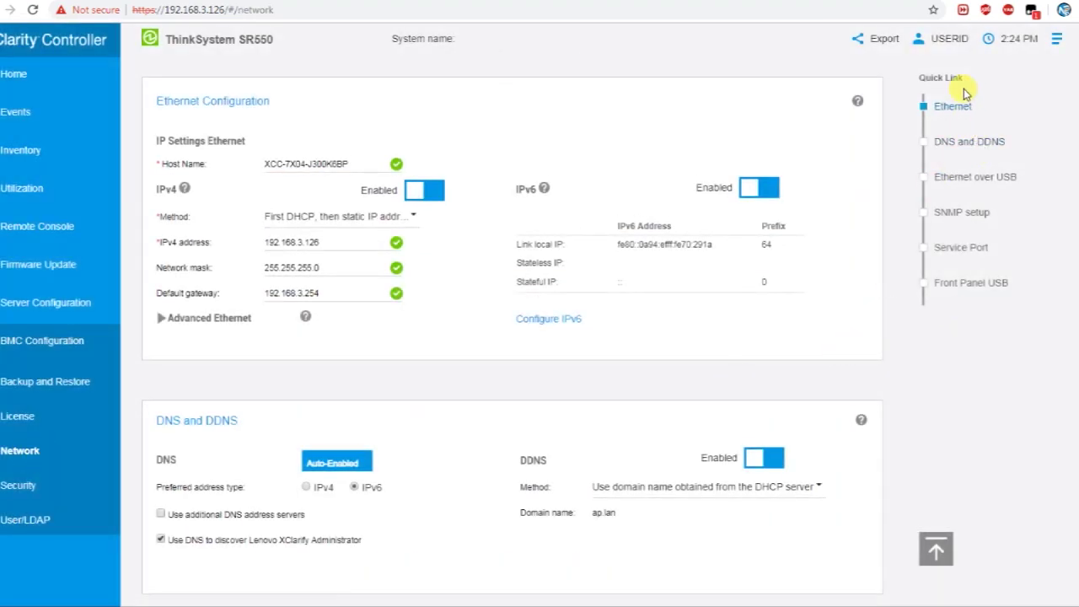
{"action": "left_click", "coordinate": [1018, 282]}
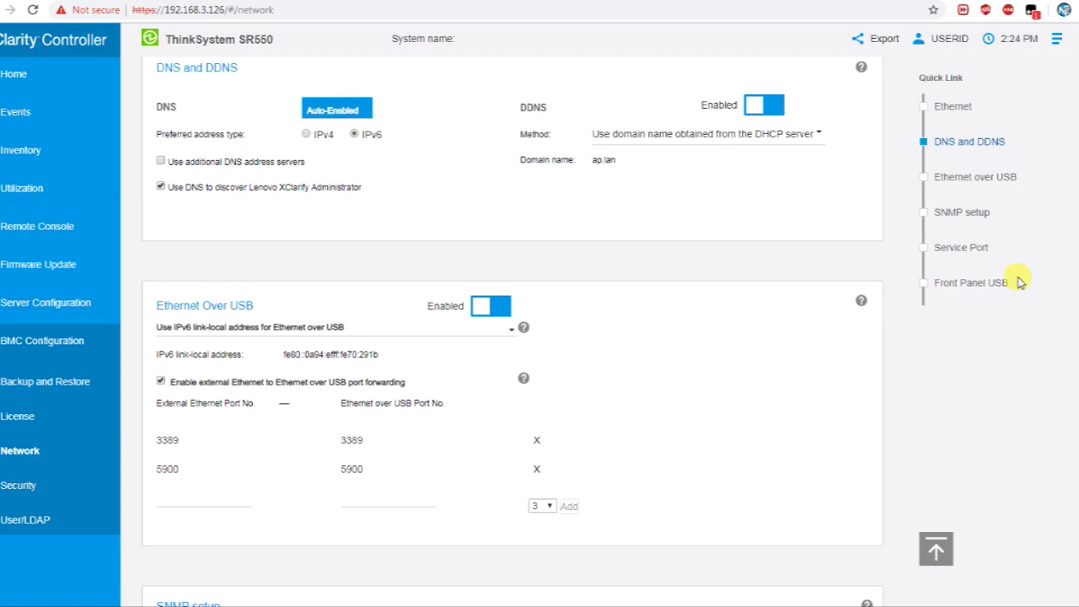
{"action": "left_click", "coordinate": [1004, 281]}
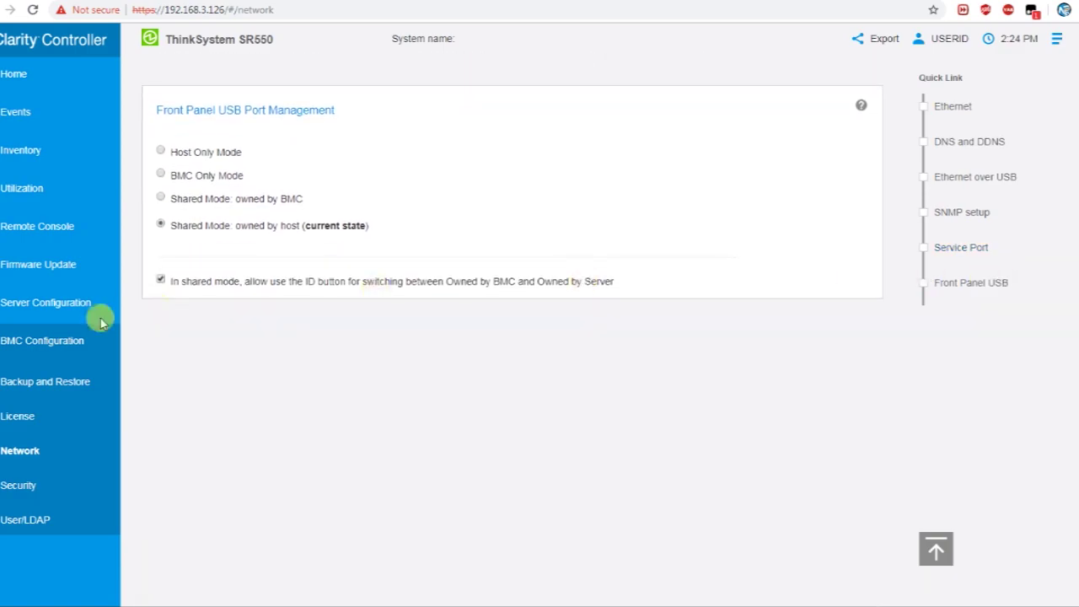
Review the BMC's security settings down to the Security Password Manager, and view the local user accounts
{"action": "left_click", "coordinate": [17, 488]}
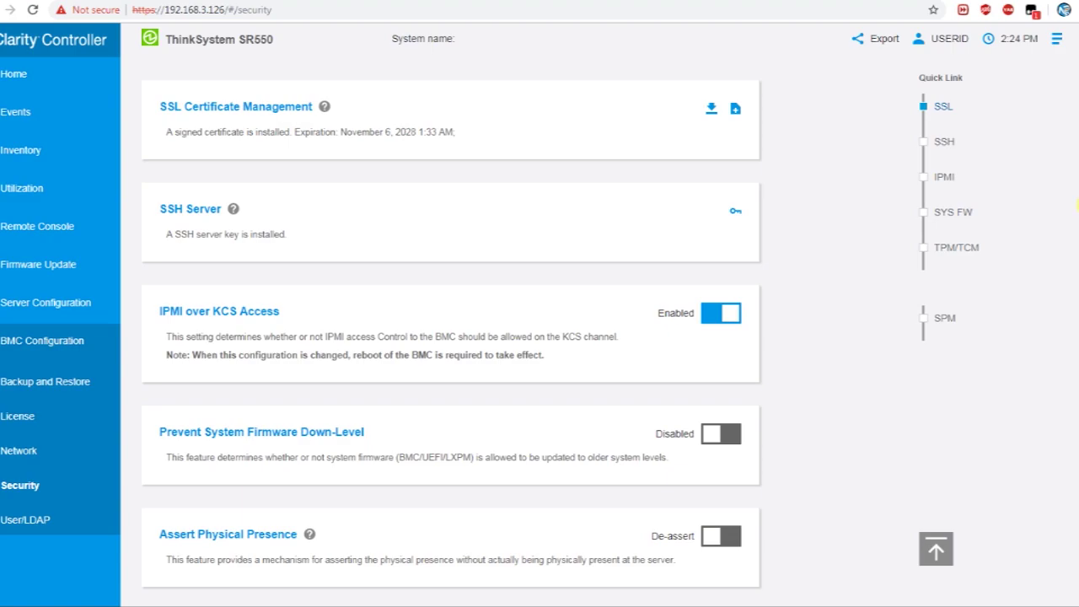
{"action": "scroll", "coordinate": [450, 337], "scroll_direction": "down", "scroll_amount": 3}
{"action": "scroll", "coordinate": [451, 295], "scroll_direction": "down", "scroll_amount": 3}
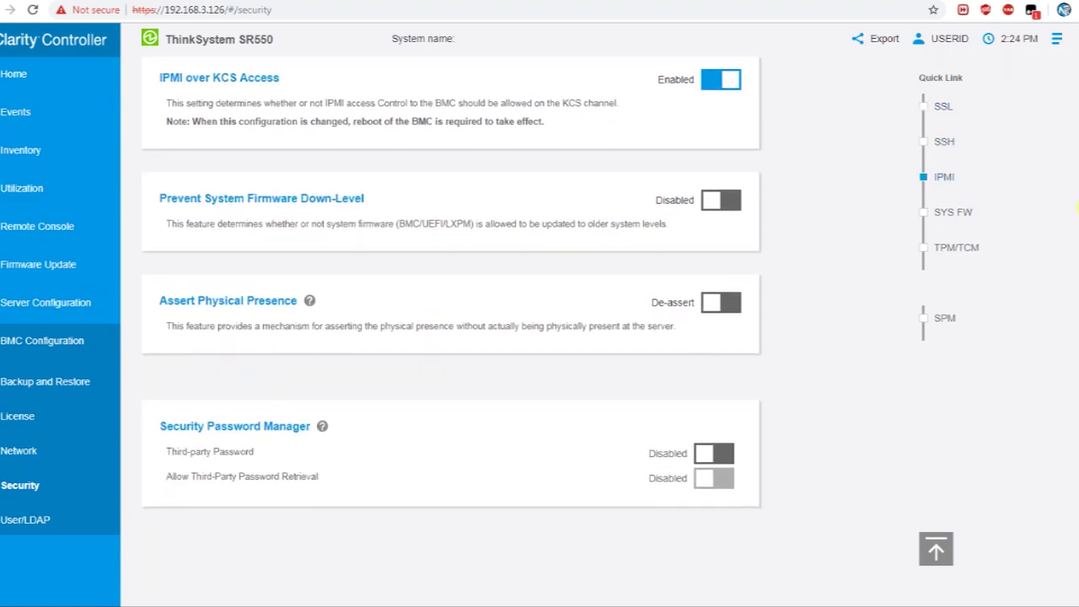
{"action": "scroll", "coordinate": [313, 272], "scroll_direction": "down", "scroll_amount": 1}
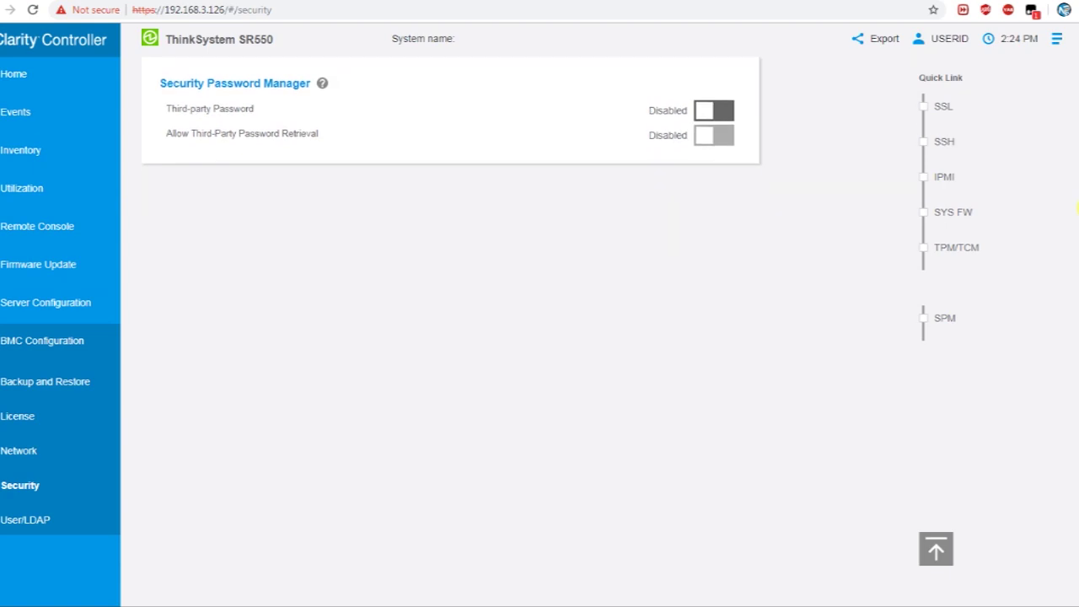
{"action": "left_click", "coordinate": [29, 520]}
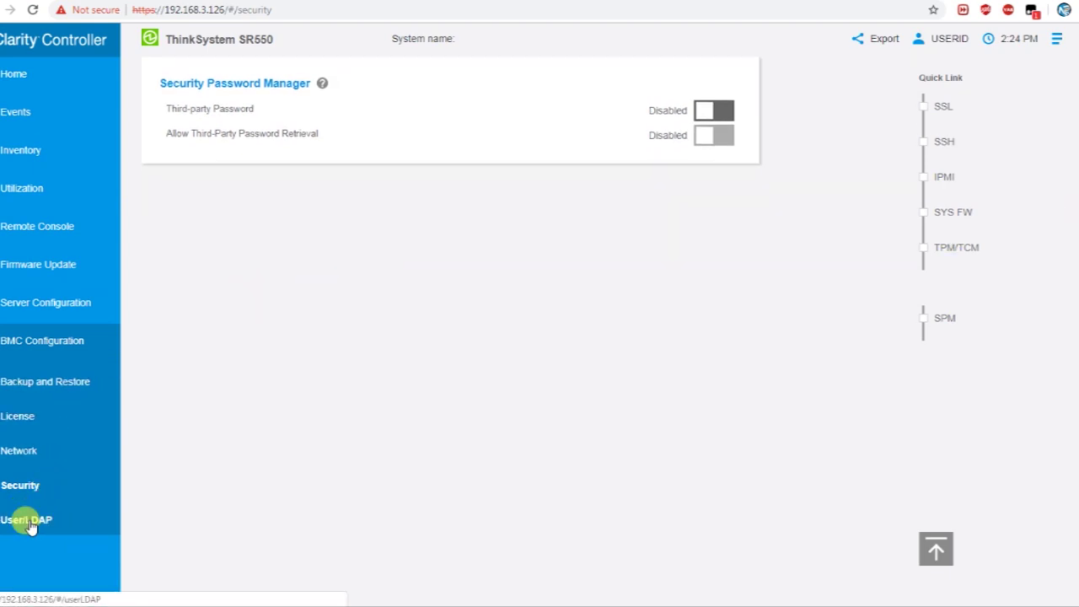
{"action": "left_click", "coordinate": [29, 523]}
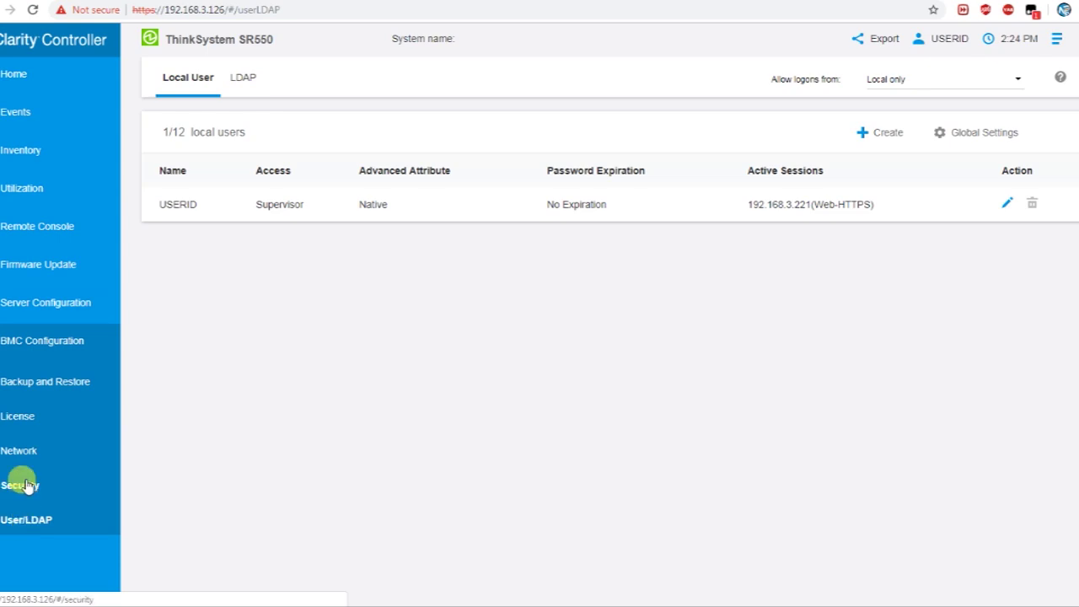
Return to the home page and review the health summary, system information, power utilization and temperature
{"action": "left_click", "coordinate": [26, 78]}
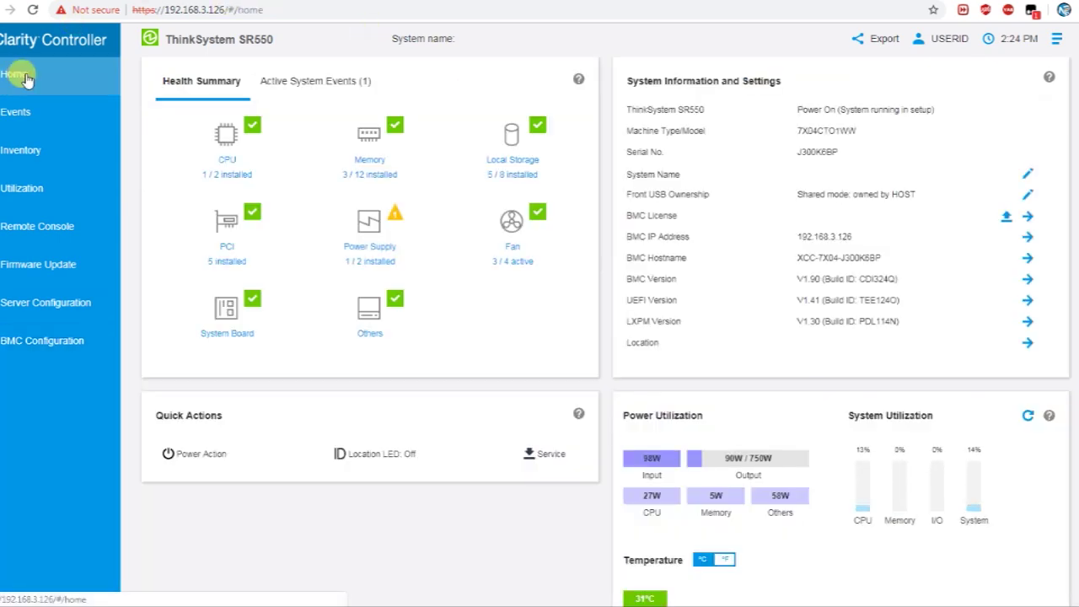
{"action": "scroll", "coordinate": [686, 414], "scroll_direction": "down", "scroll_amount": 2}
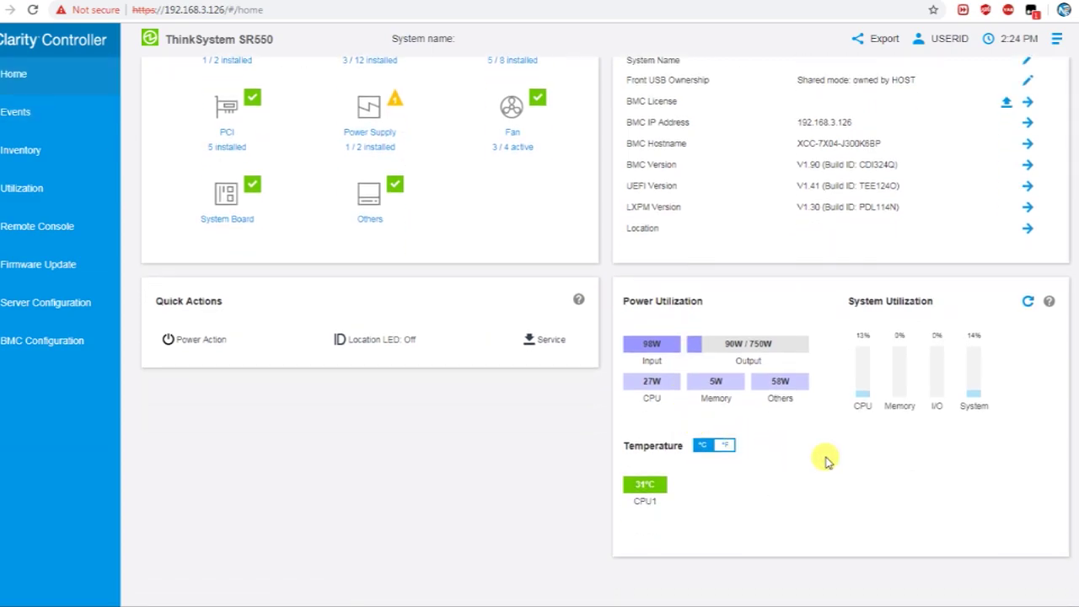
{"action": "scroll", "coordinate": [826, 461], "scroll_direction": "up", "scroll_amount": 2}
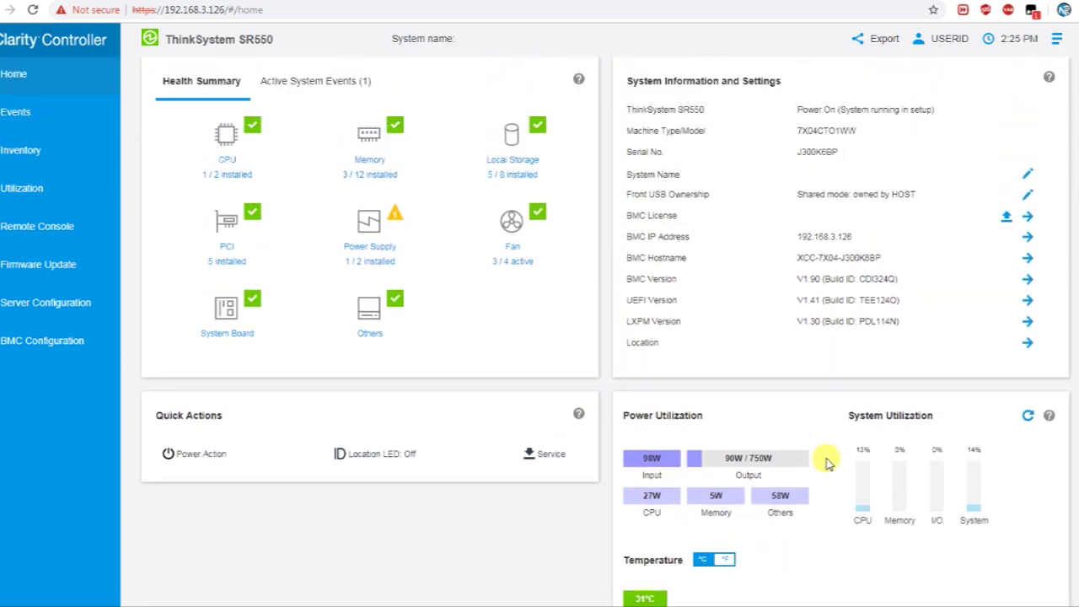
{"action": "scroll", "coordinate": [825, 463], "scroll_direction": "down", "scroll_amount": 2}
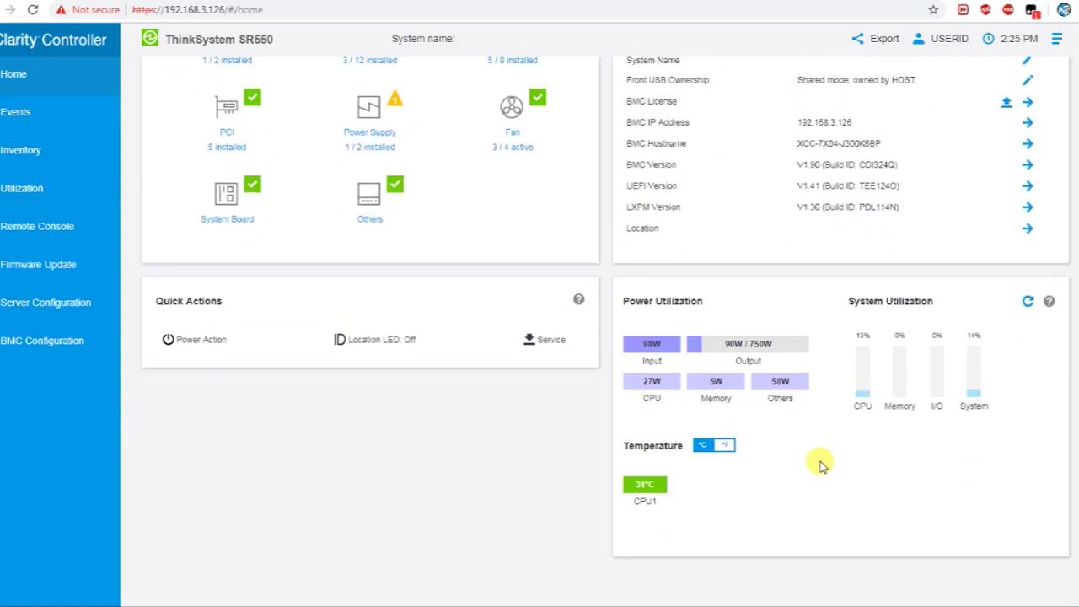
{"action": "scroll", "coordinate": [822, 466], "scroll_direction": "up", "scroll_amount": 2}
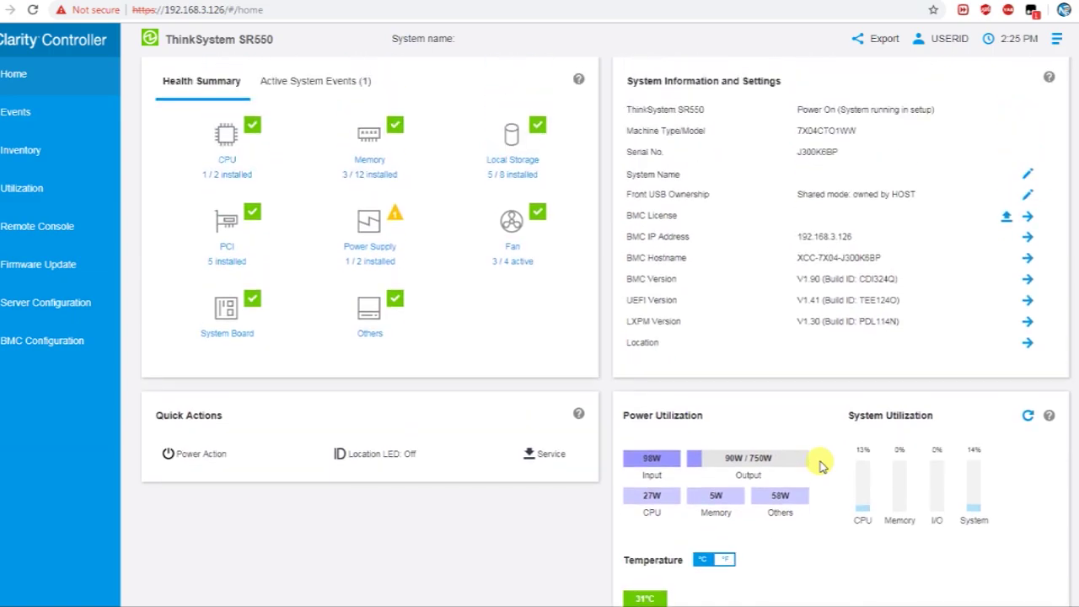